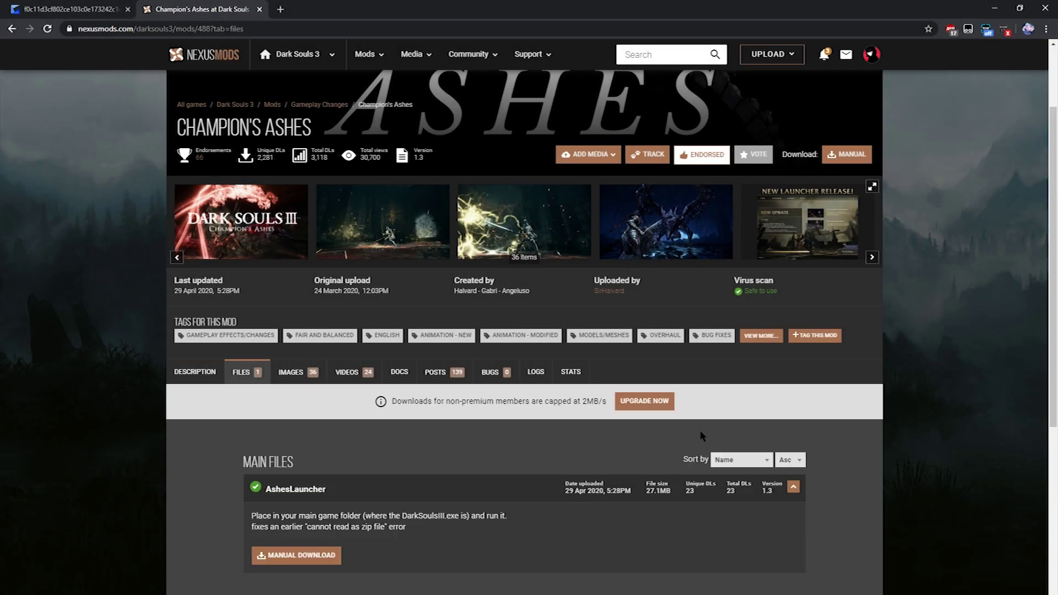
Download the AshesLauncher main file from the Champion's Ashes mod page and put the browser out of the way.
{"action": "scroll", "coordinate": [327, 492], "scroll_direction": "down", "scroll_amount": 1}
{"action": "left_click", "coordinate": [327, 492]}
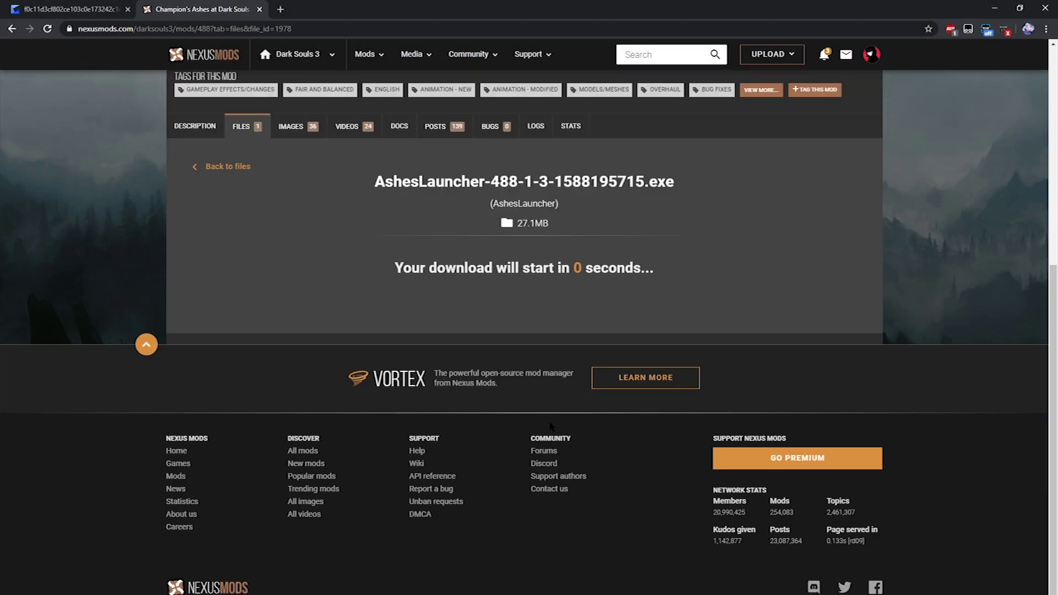
{"action": "left_click", "coordinate": [1019, 8]}
Move the downloaded AshesLauncher file from Downloads into the DARK SOULS III Game folder.
{"action": "left_click", "coordinate": [369, 580]}
{"action": "left_click", "coordinate": [166, 285]}
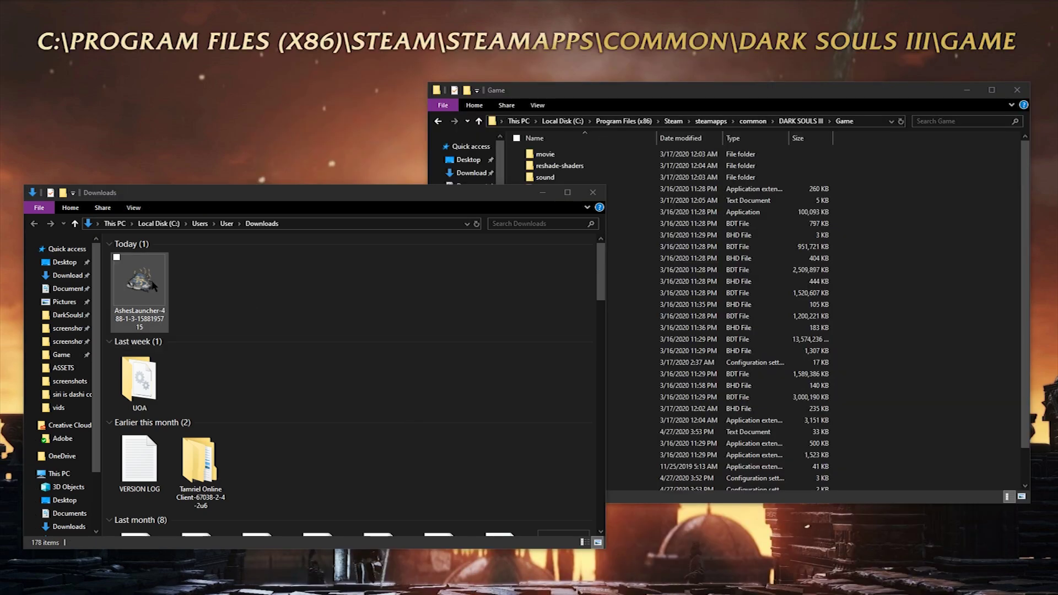
{"action": "left_click_drag", "start_coordinate": [153, 286], "coordinate": [816, 323]}
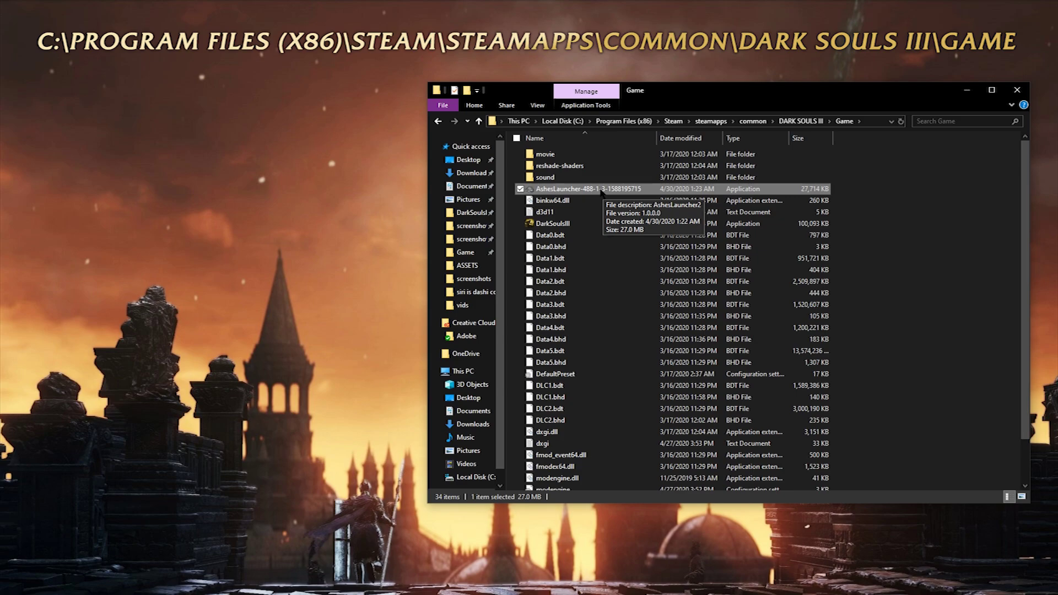
Run AshesLauncher from the Game folder and start play with the mod enabled.
{"action": "double_click", "coordinate": [602, 191]}
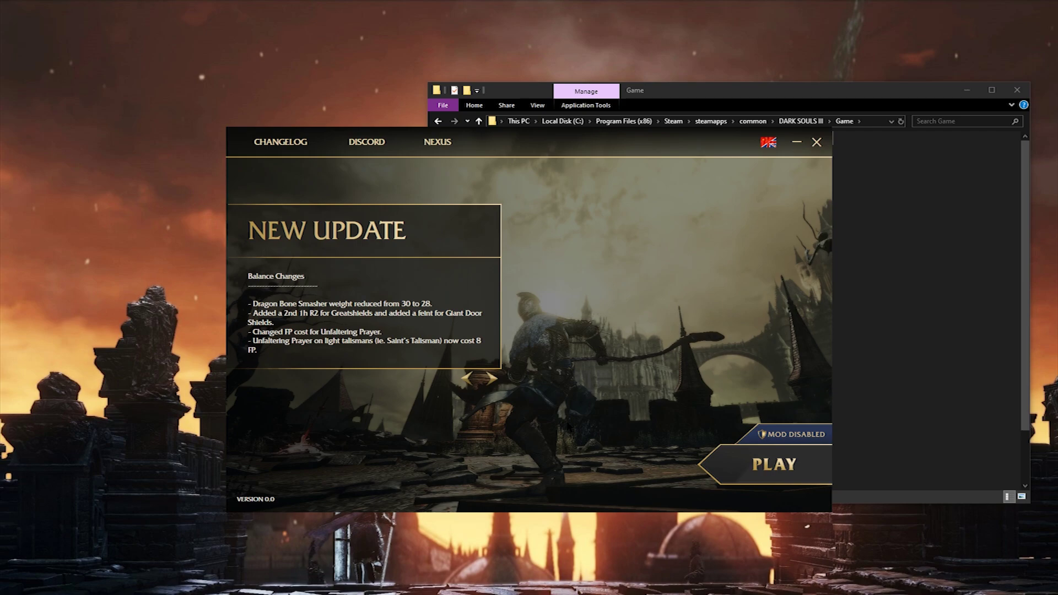
{"action": "left_click", "coordinate": [793, 434]}
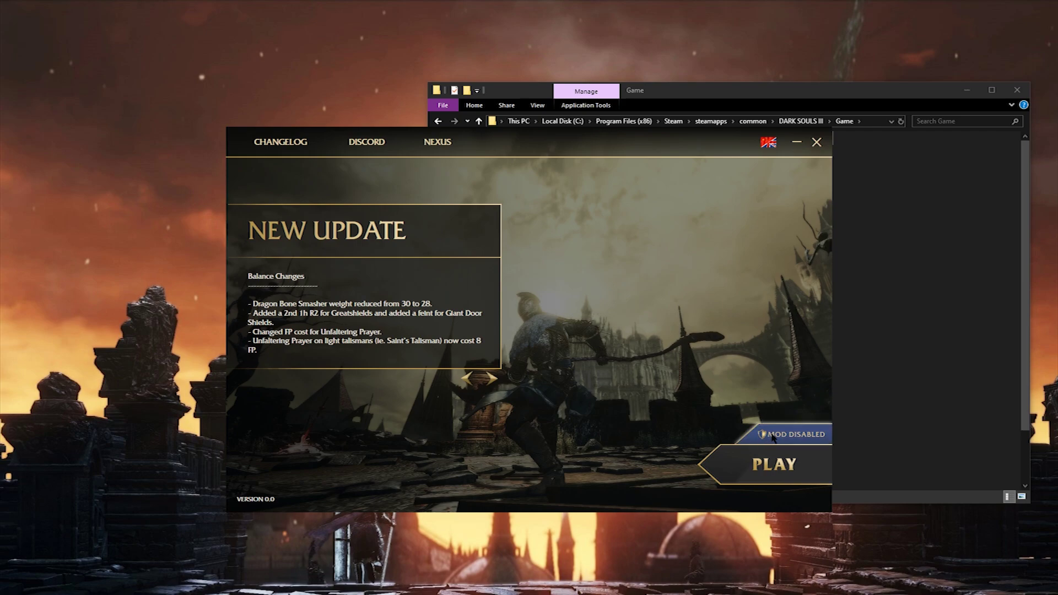
{"action": "left_click", "coordinate": [771, 464]}
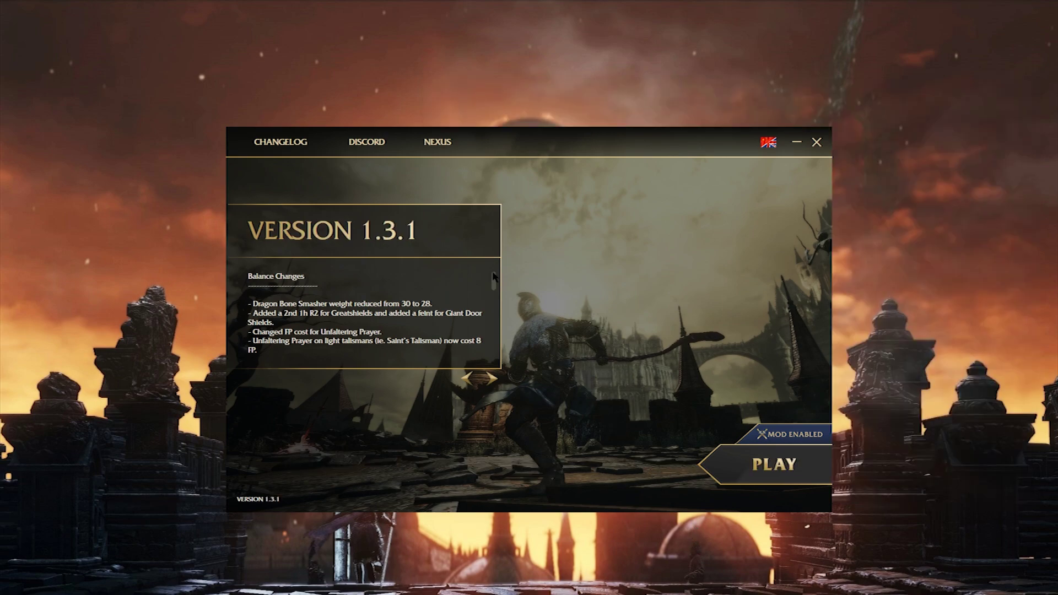
Browse the version 1.3.1 and 1.3 changelogs in the launcher and switch the mod to disabled.
{"action": "scroll", "coordinate": [495, 286], "scroll_direction": "down", "scroll_amount": 5}
{"action": "scroll", "coordinate": [492, 302], "scroll_direction": "down", "scroll_amount": 10}
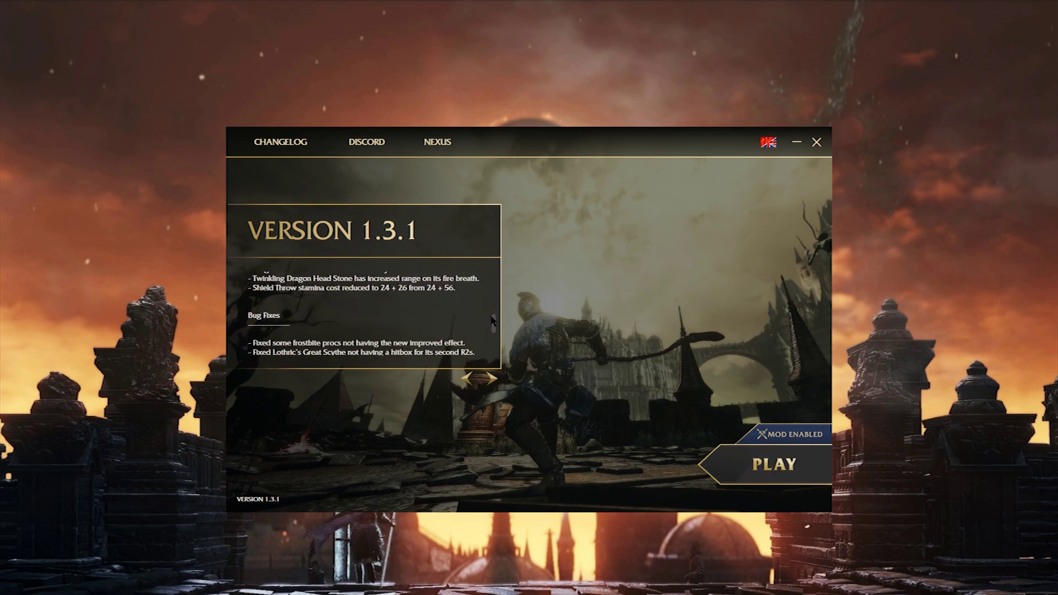
{"action": "left_click", "coordinate": [466, 379]}
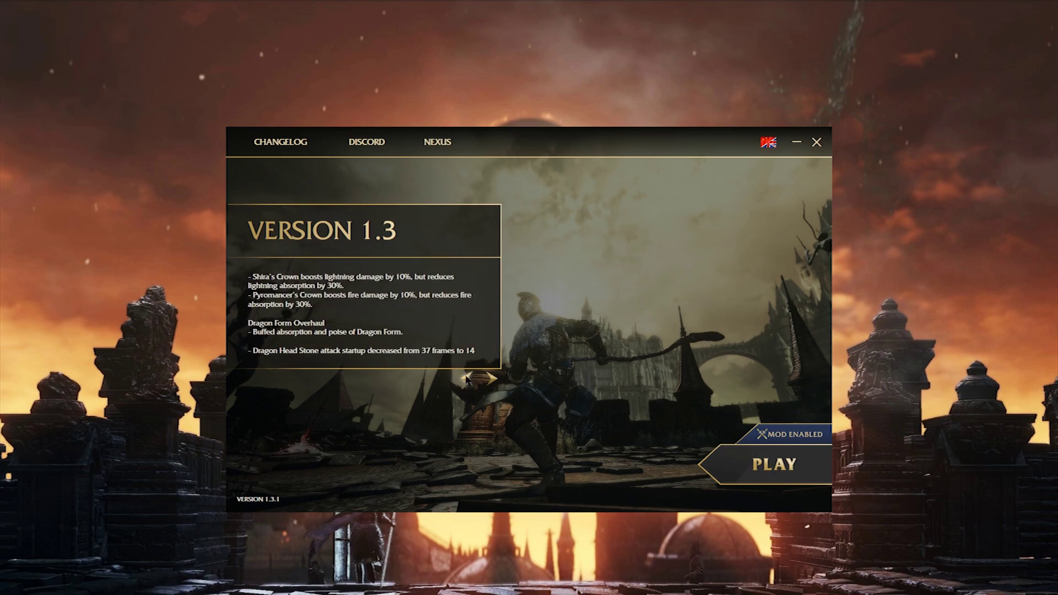
{"action": "scroll", "coordinate": [495, 287], "scroll_direction": "down", "scroll_amount": 10}
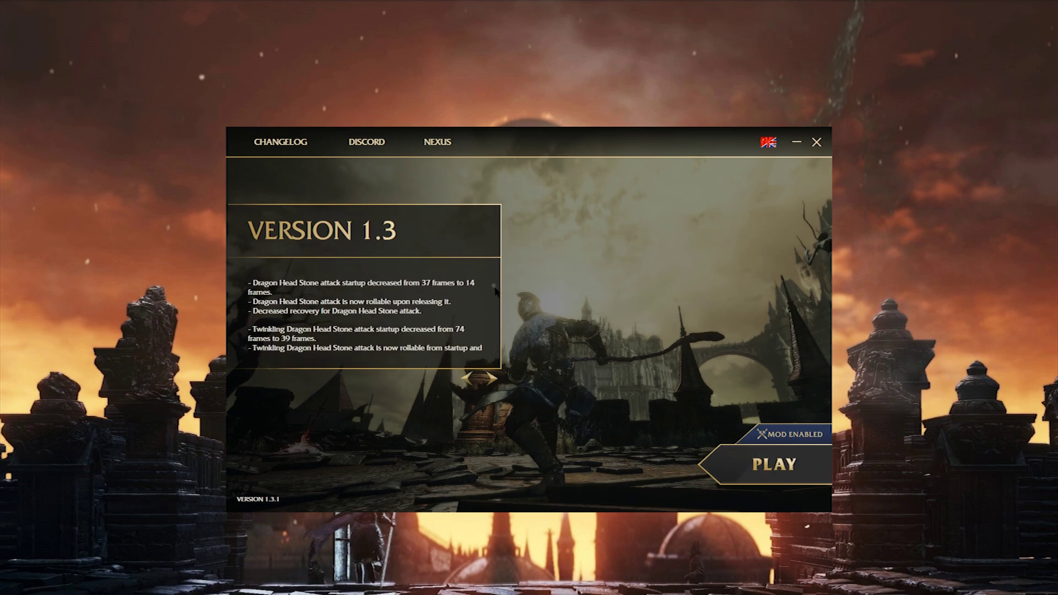
{"action": "left_click_drag", "start_coordinate": [494, 312], "coordinate": [495, 359]}
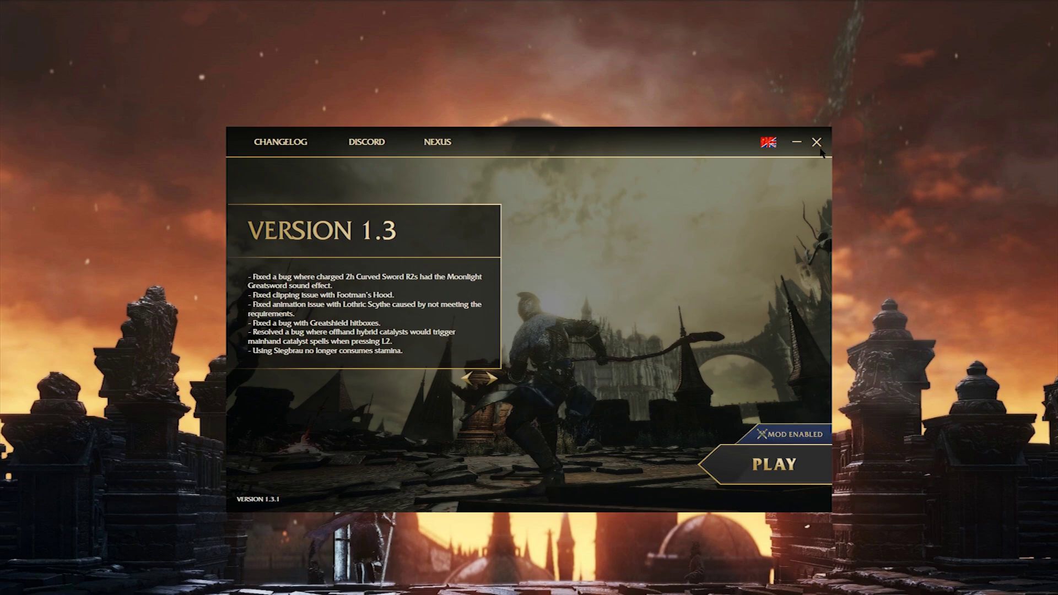
{"action": "left_click", "coordinate": [804, 430]}
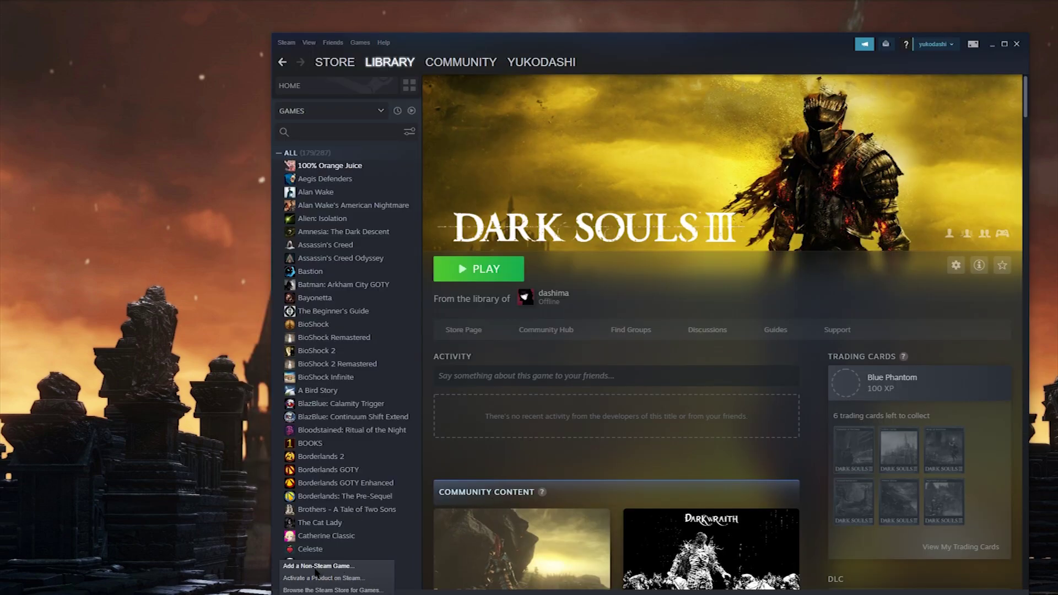
Add AshesLauncher from the DARK SOULS III Game folder to the Steam library as a non-Steam game.
{"action": "left_click", "coordinate": [317, 568]}
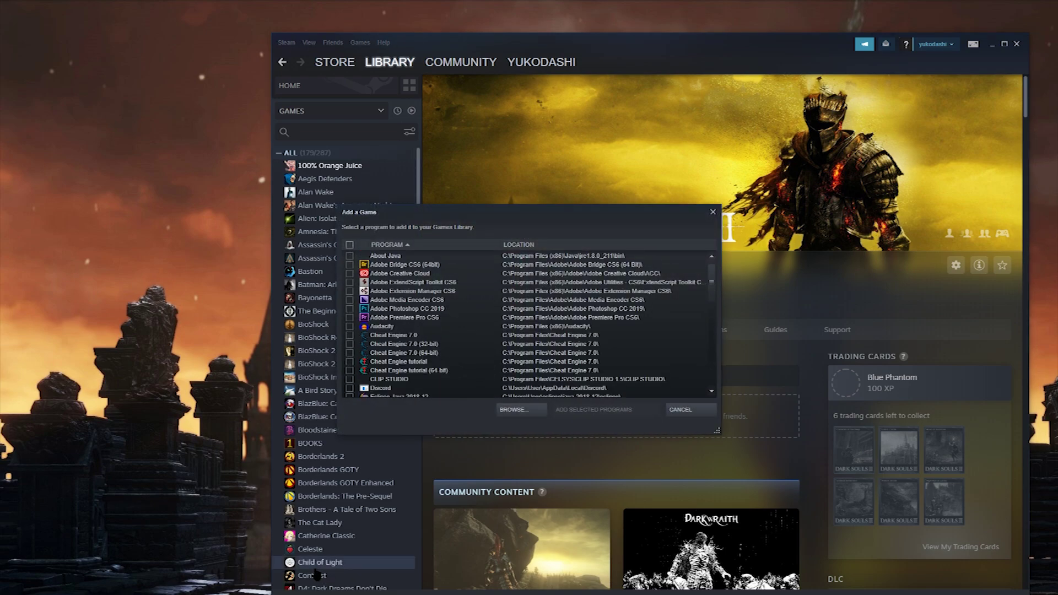
{"action": "left_click", "coordinate": [533, 410]}
{"action": "left_click", "coordinate": [565, 271]}
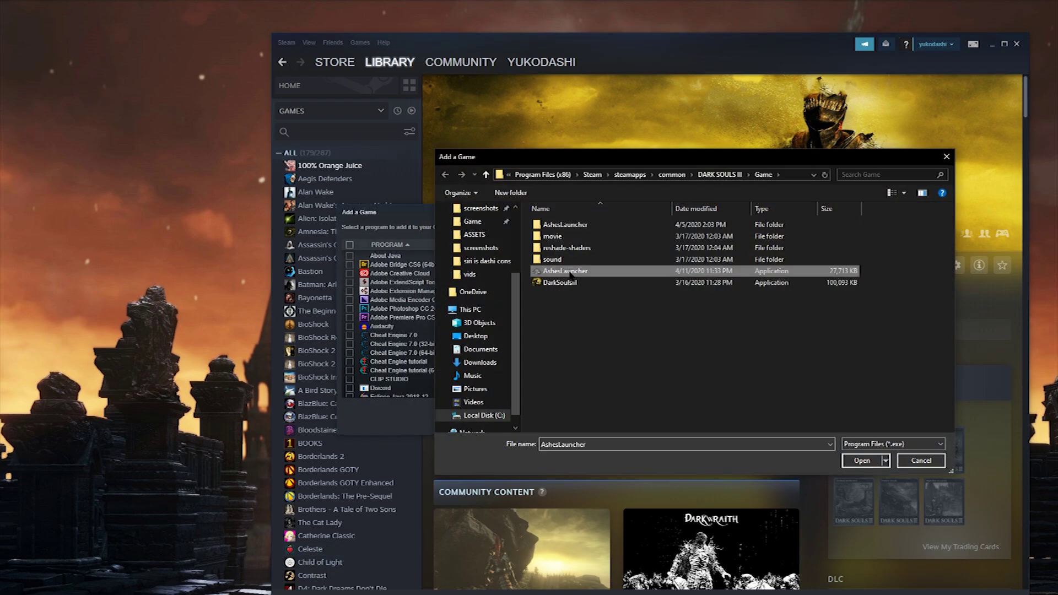
{"action": "left_click", "coordinate": [851, 460]}
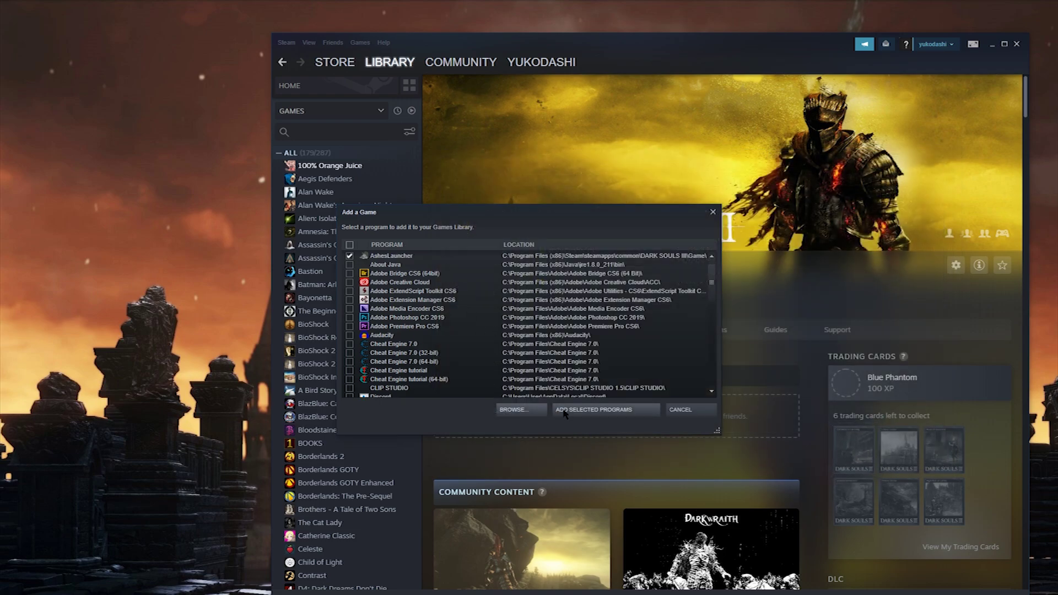
{"action": "left_click", "coordinate": [592, 413]}
Rename the AshesLauncher library shortcut to DARK SOULS III LAUNCHER in its properties.
{"action": "right_click", "coordinate": [337, 246]}
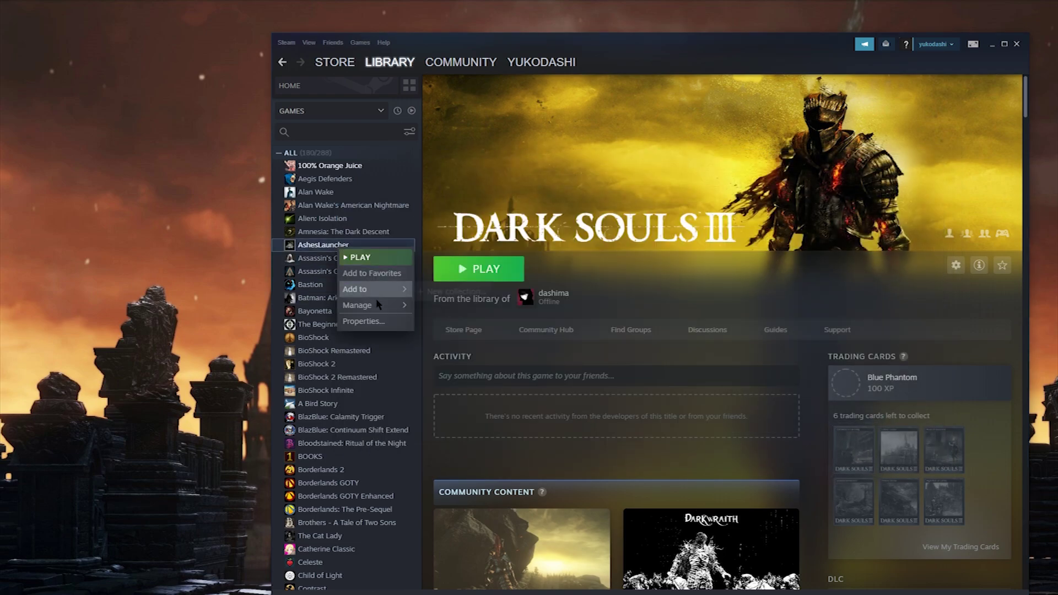
{"action": "left_click", "coordinate": [382, 322]}
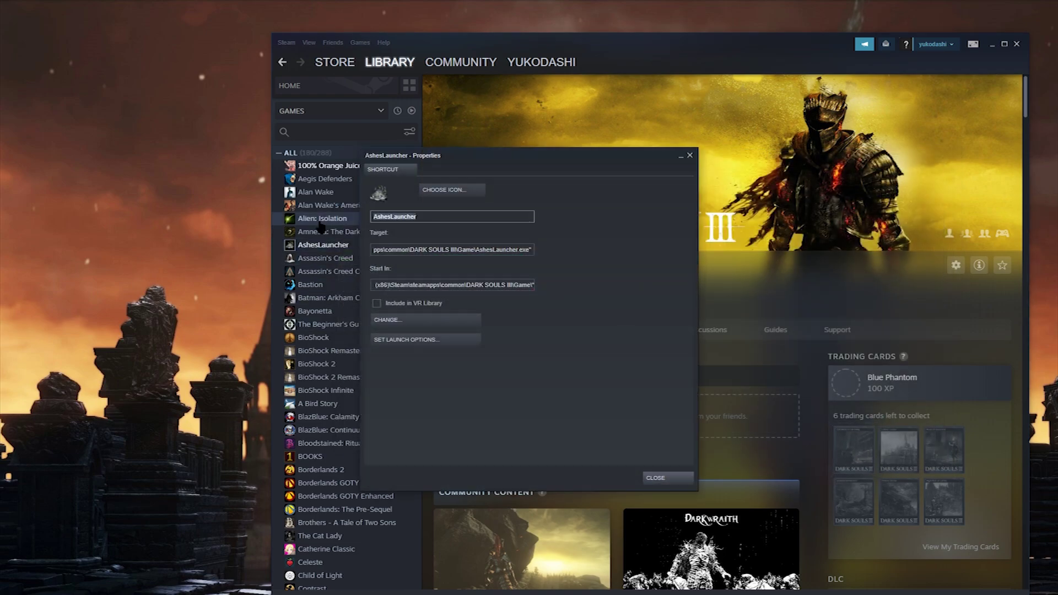
{"action": "type", "text": "DARK SOULS III LAUNCHER"}
{"action": "left_click", "coordinate": [661, 477]}
Find DARK SOULS III LAUNCHER in the game list and launch it from Steam.
{"action": "scroll", "coordinate": [367, 364], "scroll_direction": "down", "scroll_amount": 10}
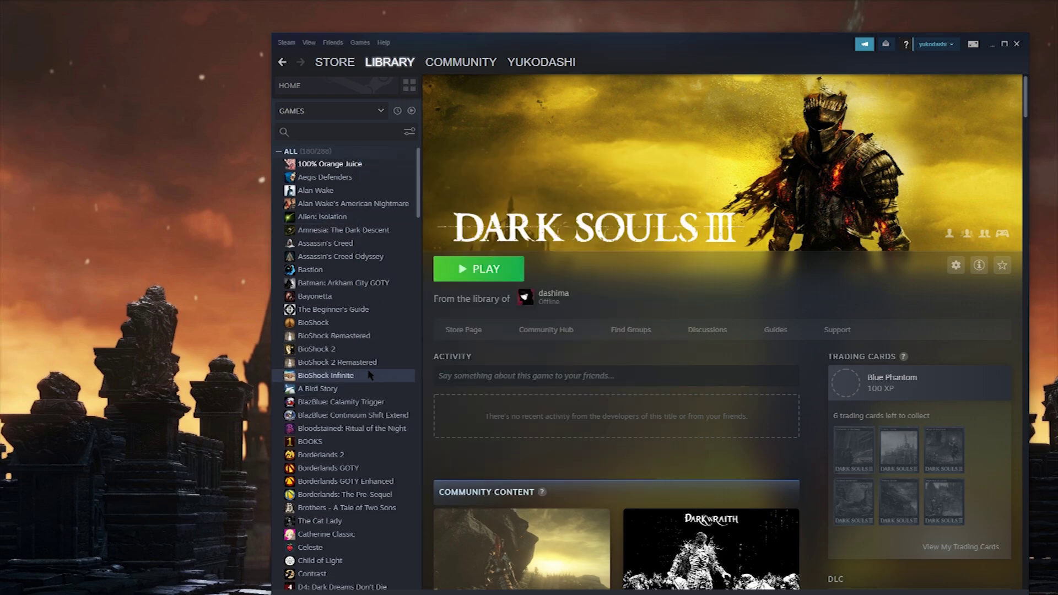
{"action": "left_click", "coordinate": [352, 340]}
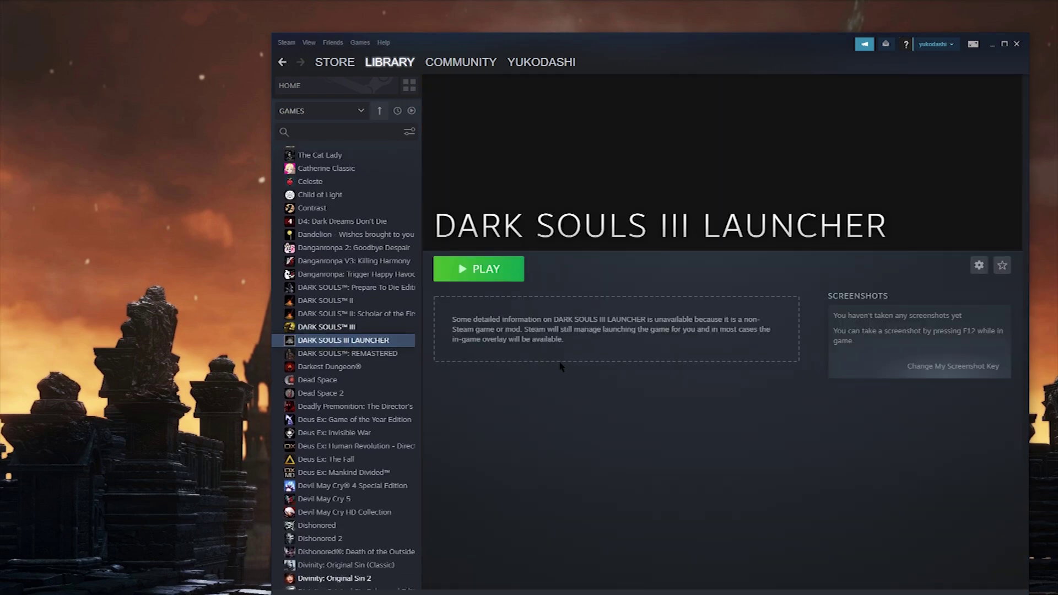
{"action": "left_click", "coordinate": [477, 270]}
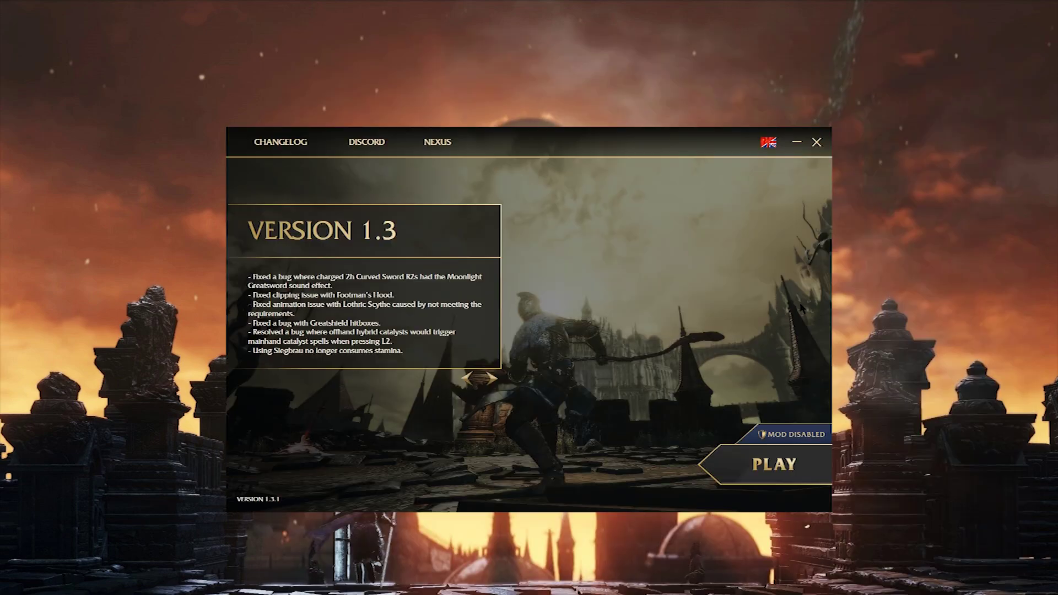
Switch the launcher's language to Chinese and, after browsing the version 1.3.1 changelog, toggle the mod's status.
{"action": "left_click", "coordinate": [768, 144]}
{"action": "left_click", "coordinate": [495, 379]}
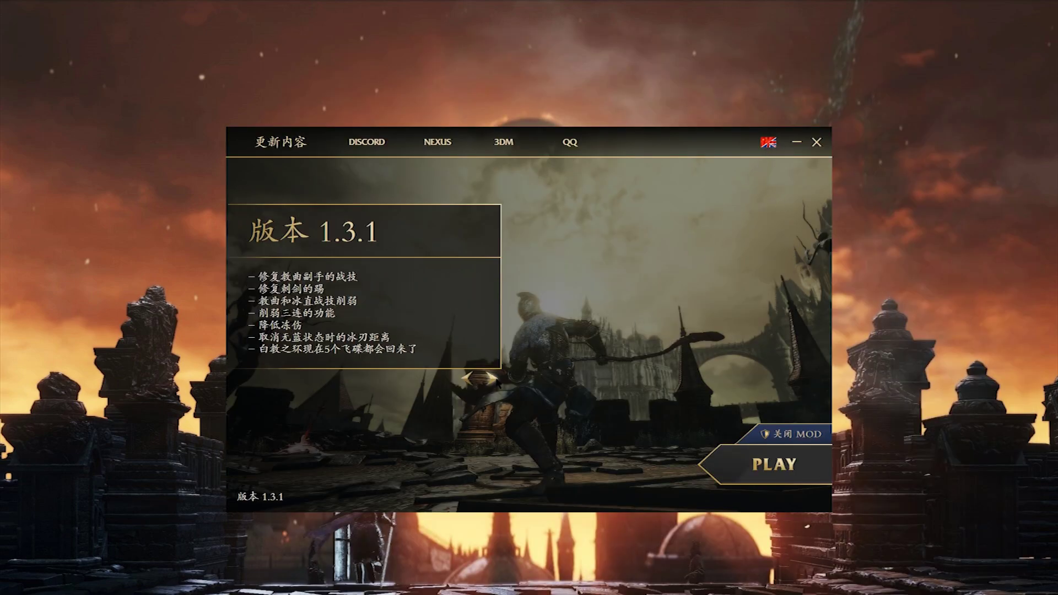
{"action": "scroll", "coordinate": [495, 311], "scroll_direction": "down", "scroll_amount": 5}
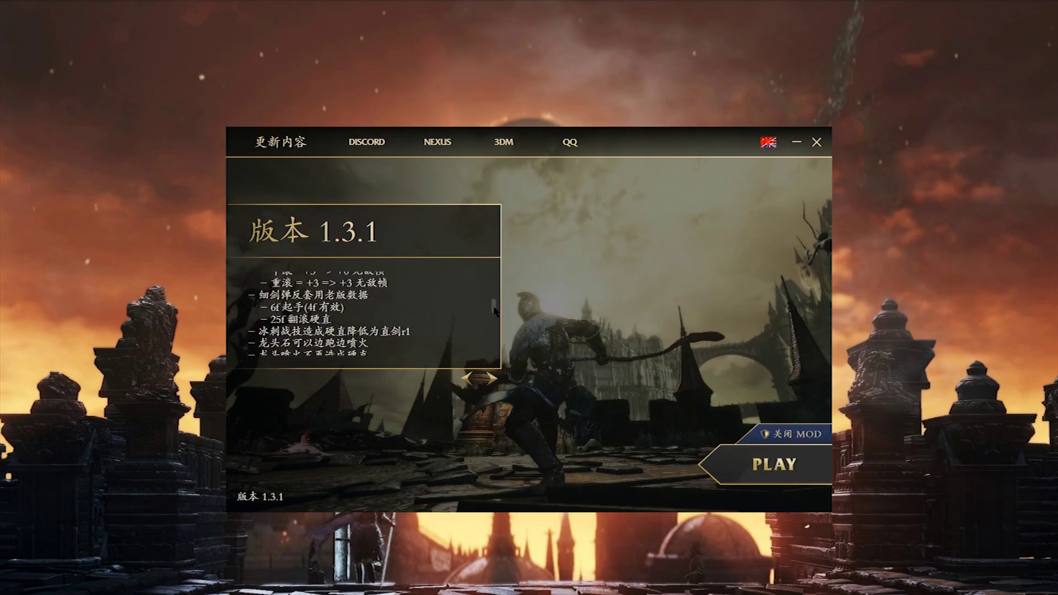
{"action": "scroll", "coordinate": [494, 311], "scroll_direction": "up", "scroll_amount": 5}
{"action": "left_click", "coordinate": [820, 432]}
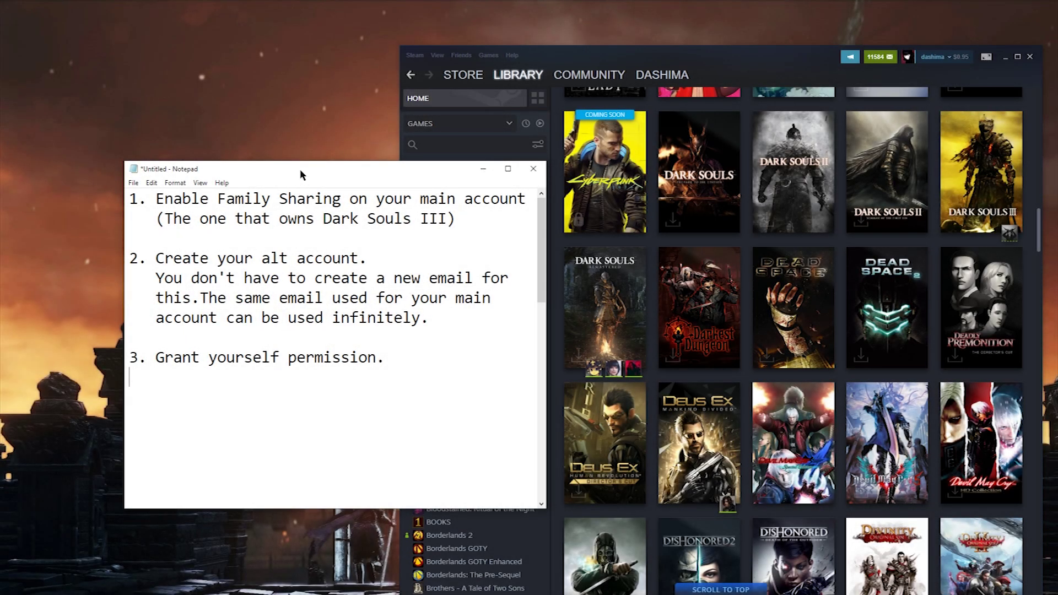
Arrange the Notepad notes beside the Steam window and review the Family Library Sharing authorization in Steam's settings.
{"action": "left_click_drag", "start_coordinate": [300, 170], "coordinate": [183, 158]}
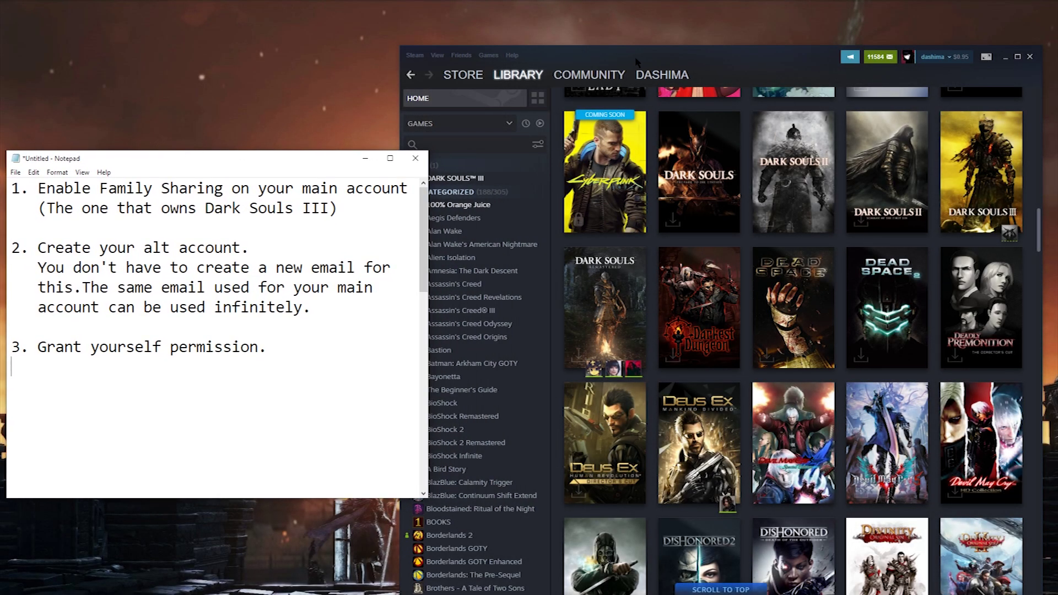
{"action": "left_click_drag", "start_coordinate": [638, 53], "coordinate": [650, 55]}
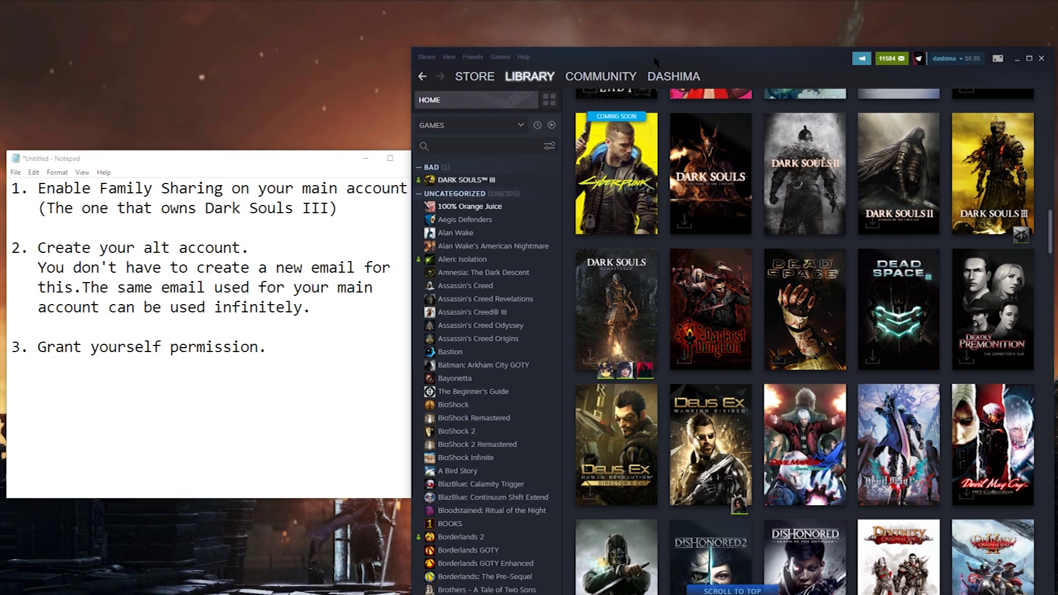
{"action": "left_click", "coordinate": [426, 56]}
{"action": "left_click", "coordinate": [435, 110]}
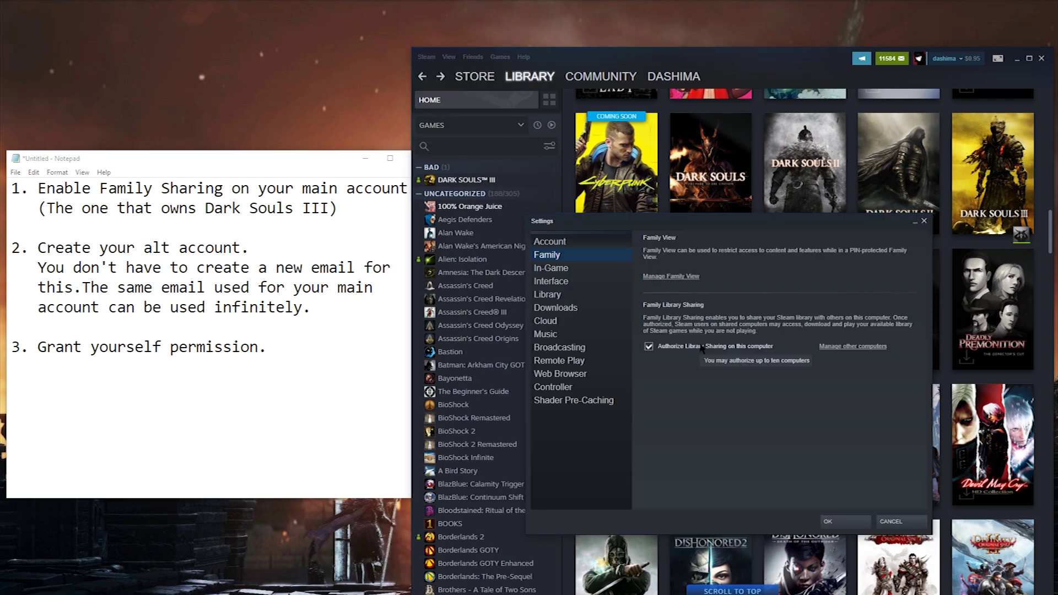
{"action": "left_click", "coordinate": [743, 78]}
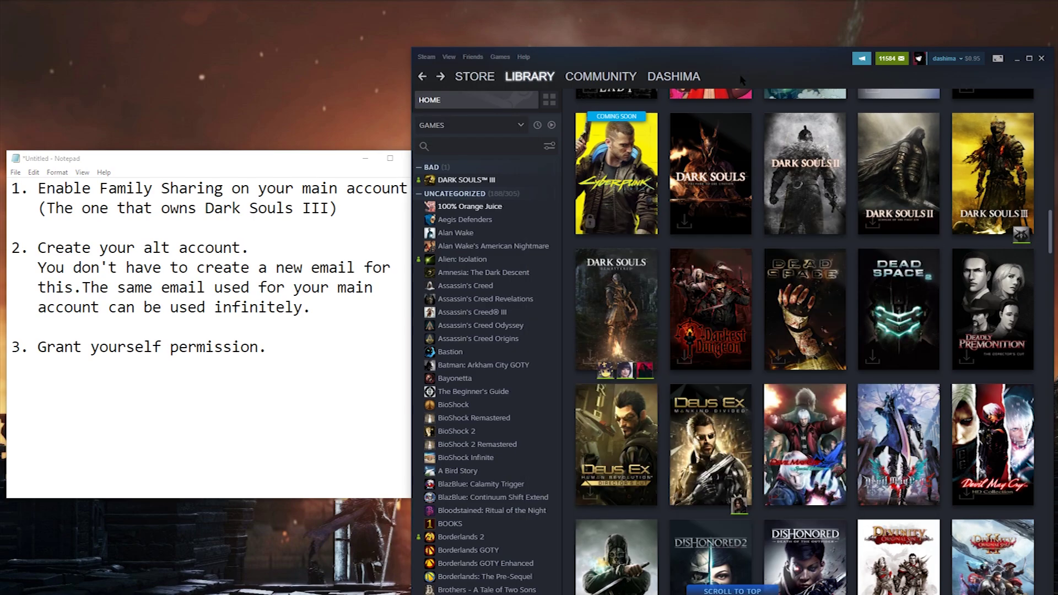
Log out of the main Steam account through Change Account and open the new account registration form.
{"action": "left_click", "coordinate": [426, 57]}
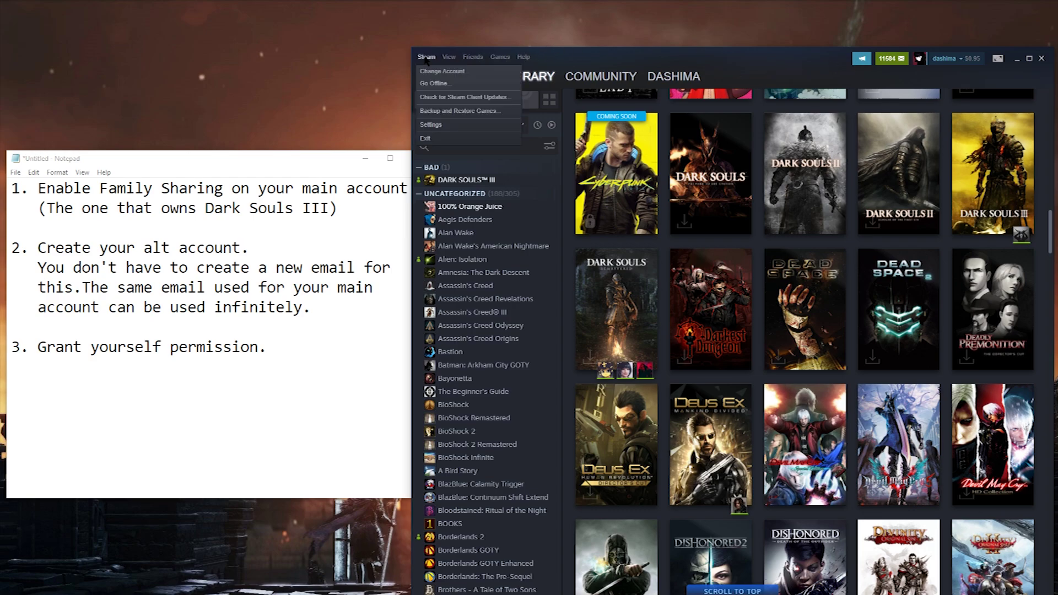
{"action": "left_click", "coordinate": [441, 68]}
{"action": "left_click_drag", "start_coordinate": [556, 240], "coordinate": [657, 281]}
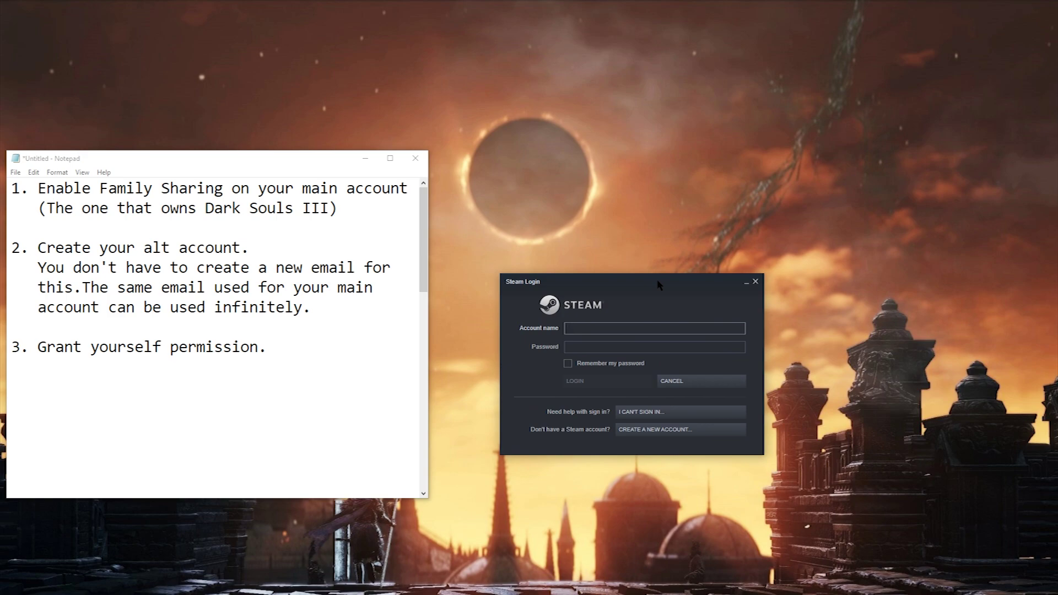
{"action": "left_click", "coordinate": [654, 429]}
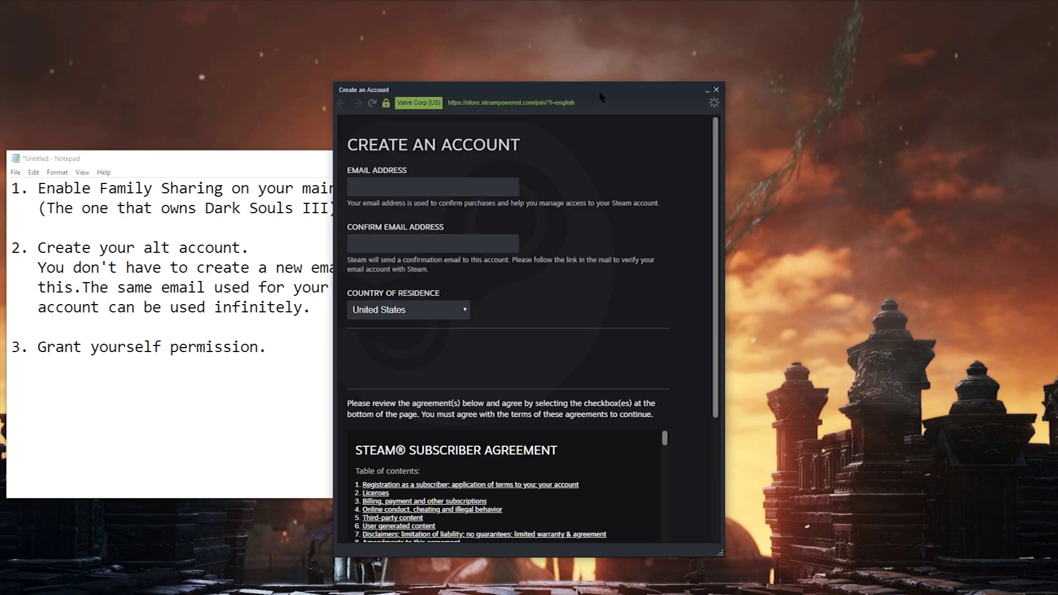
Submit the registration form with the e-mail address and accepted agreement, and confirm creating the account from Steam's verification e-mail.
{"action": "left_click", "coordinate": [410, 186]}
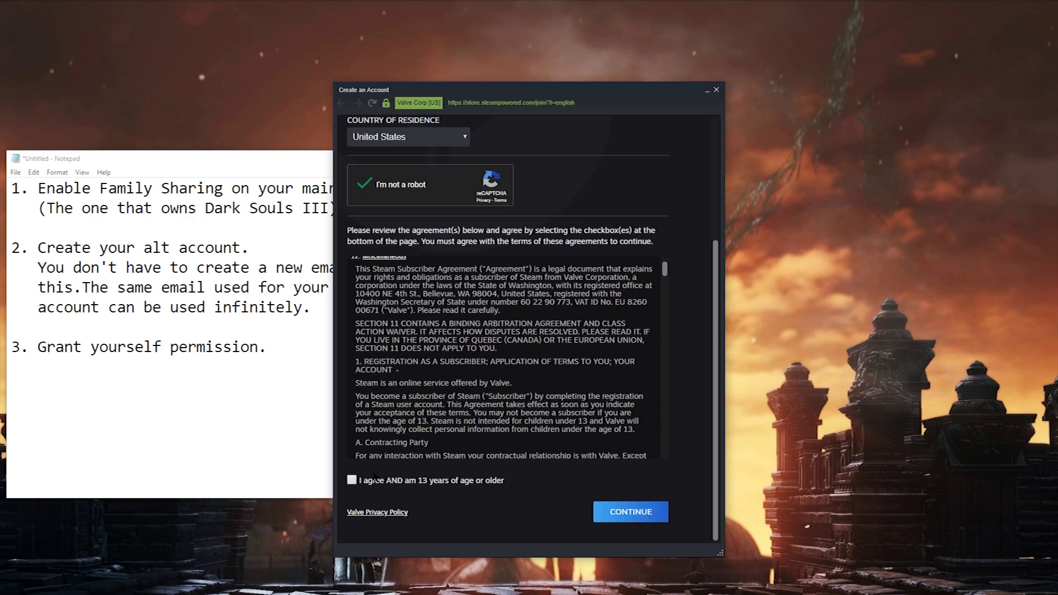
{"action": "left_click", "coordinate": [371, 478]}
{"action": "left_click", "coordinate": [623, 518]}
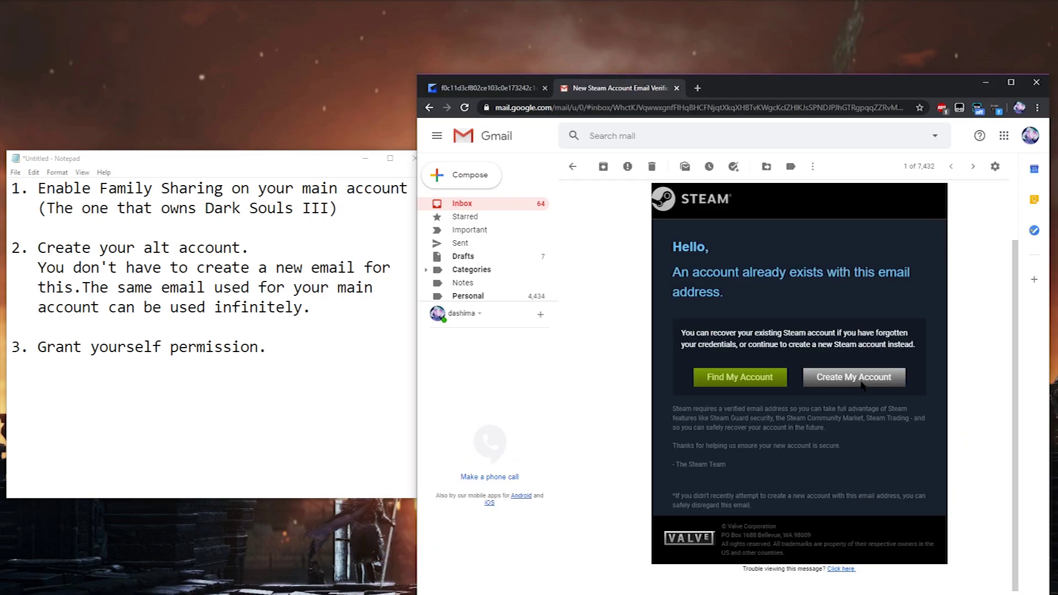
{"action": "left_click", "coordinate": [860, 377]}
{"action": "left_click", "coordinate": [985, 82]}
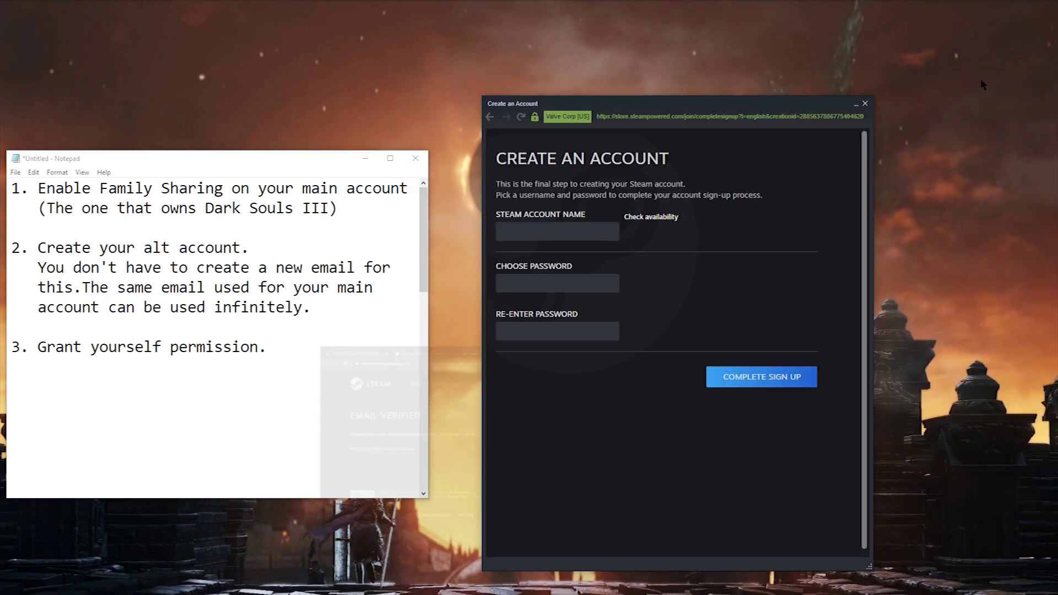
Enter the name for the new Steam account and check its availability.
{"action": "left_click", "coordinate": [543, 231]}
{"action": "type", "text": "dashimamod"}
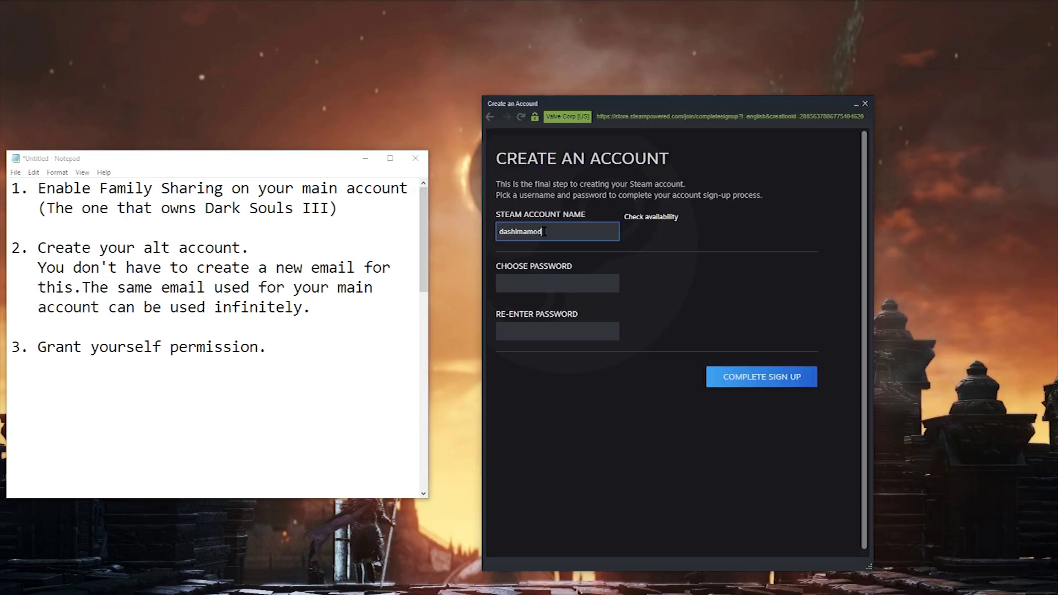
{"action": "left_click", "coordinate": [651, 216]}
Enter the new account's password in both password fields and complete the sign-up.
{"action": "left_click", "coordinate": [540, 283]}
{"action": "type", "text": "**************"}
{"action": "key", "text": "Tab"}
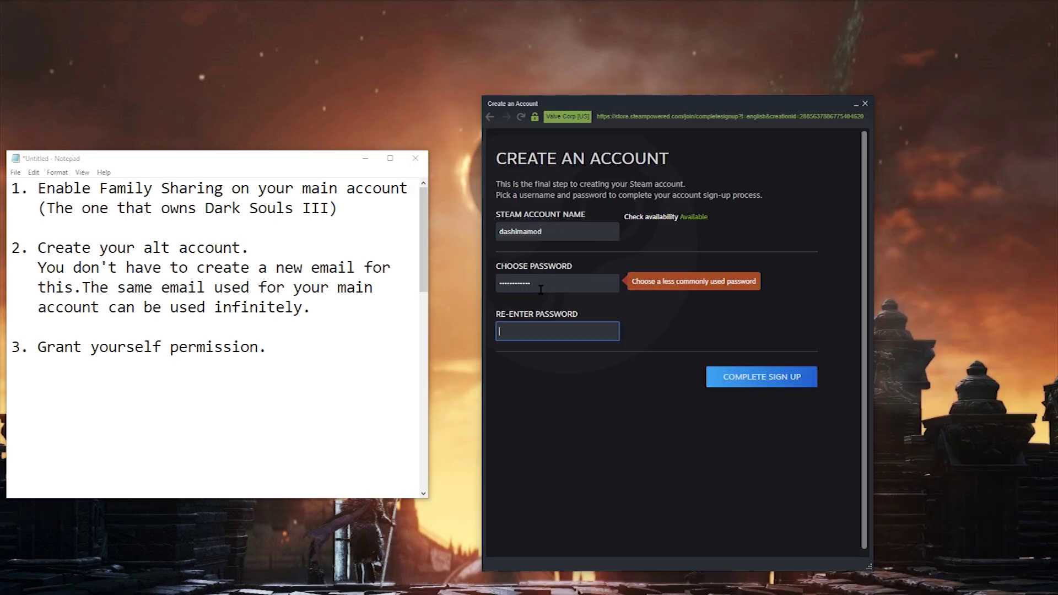
{"action": "type", "text": "**************"}
{"action": "left_click", "coordinate": [750, 379]}
{"action": "left_click", "coordinate": [749, 420]}
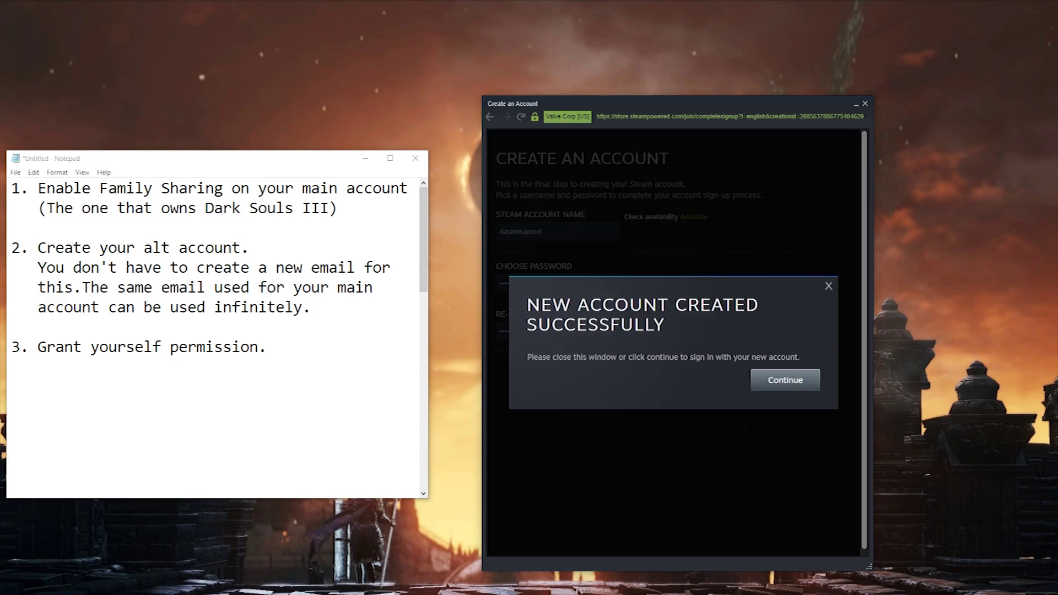
Continue past the account creation confirmation and log in to Steam with the new account's name and password.
{"action": "left_click", "coordinate": [786, 381]}
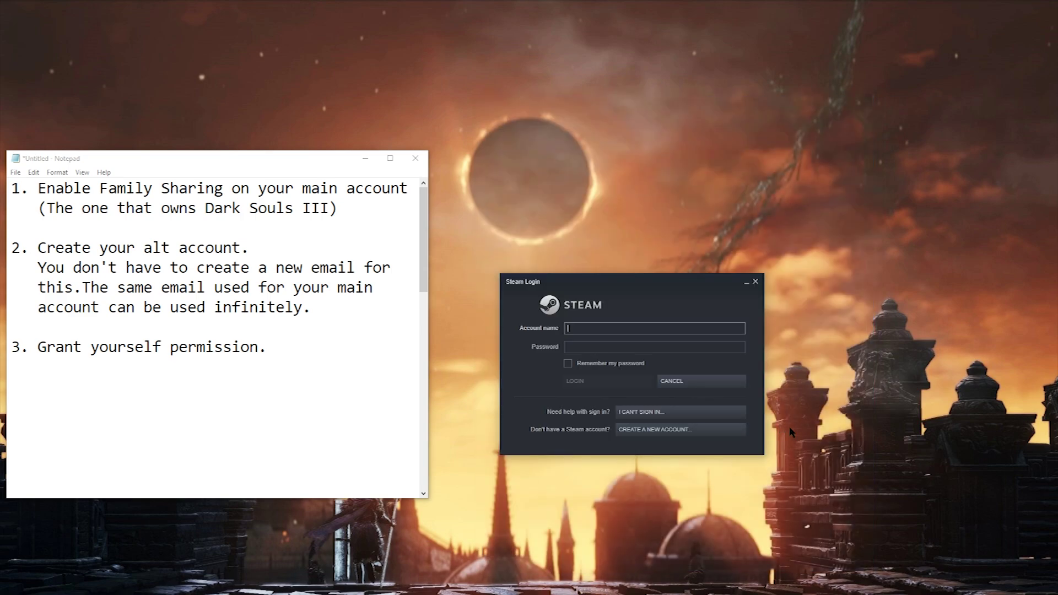
{"action": "key", "text": "ctrl+v"}
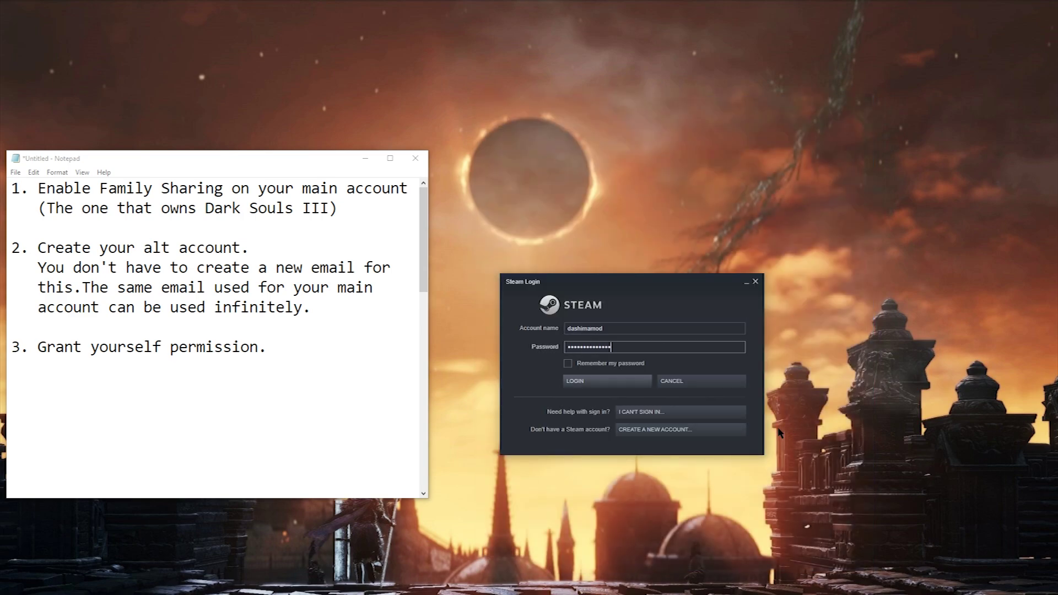
{"action": "key", "text": "Return"}
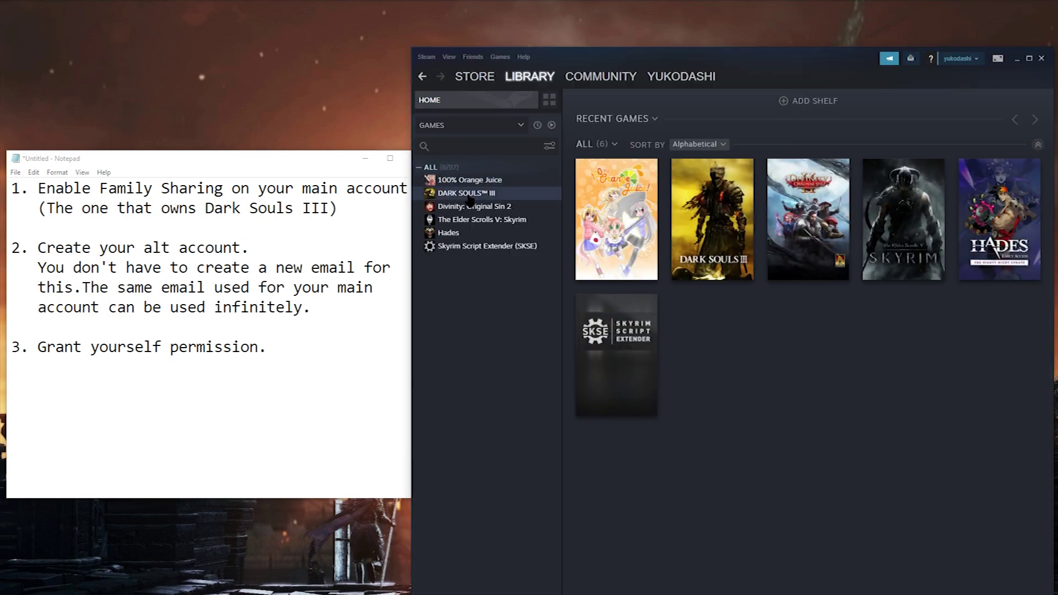
Try to borrow DARK SOULS III from the shared library and send the main account a Family Library Sharing request for this computer.
{"action": "left_click", "coordinate": [470, 194]}
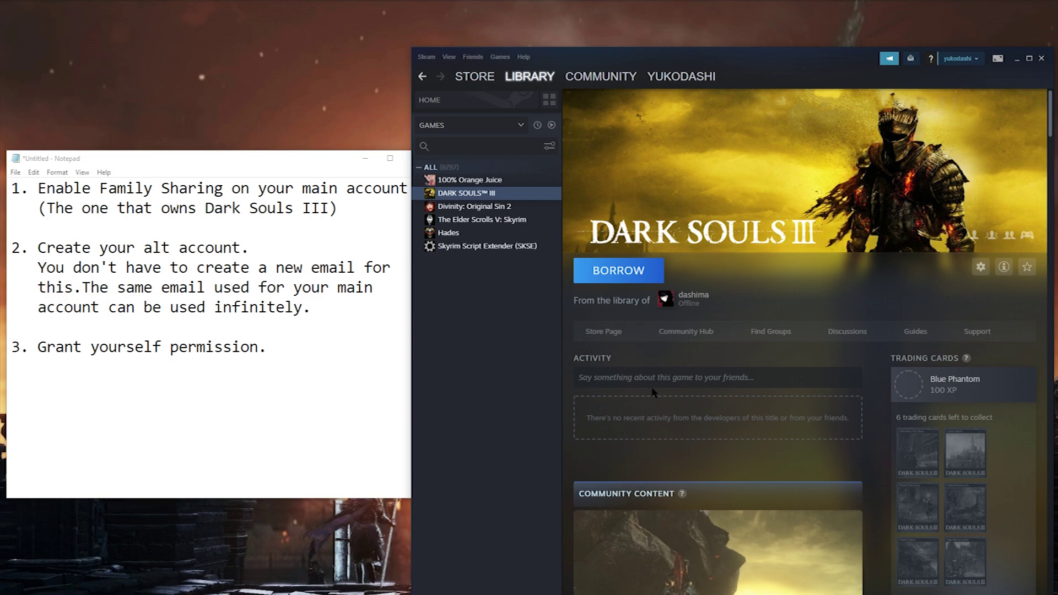
{"action": "left_click", "coordinate": [631, 279]}
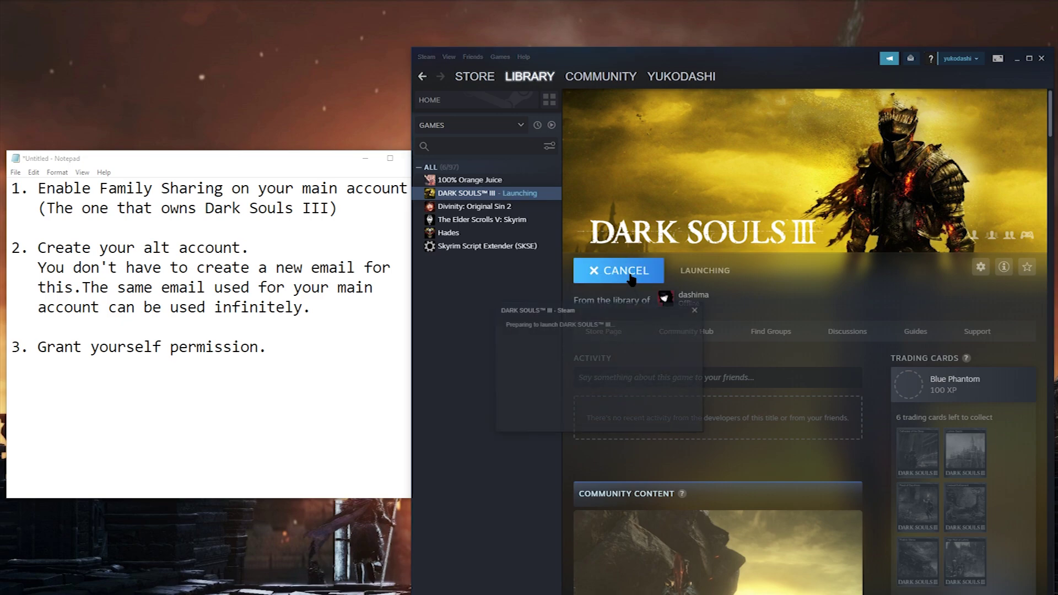
{"action": "left_click_drag", "start_coordinate": [577, 271], "coordinate": [606, 325]}
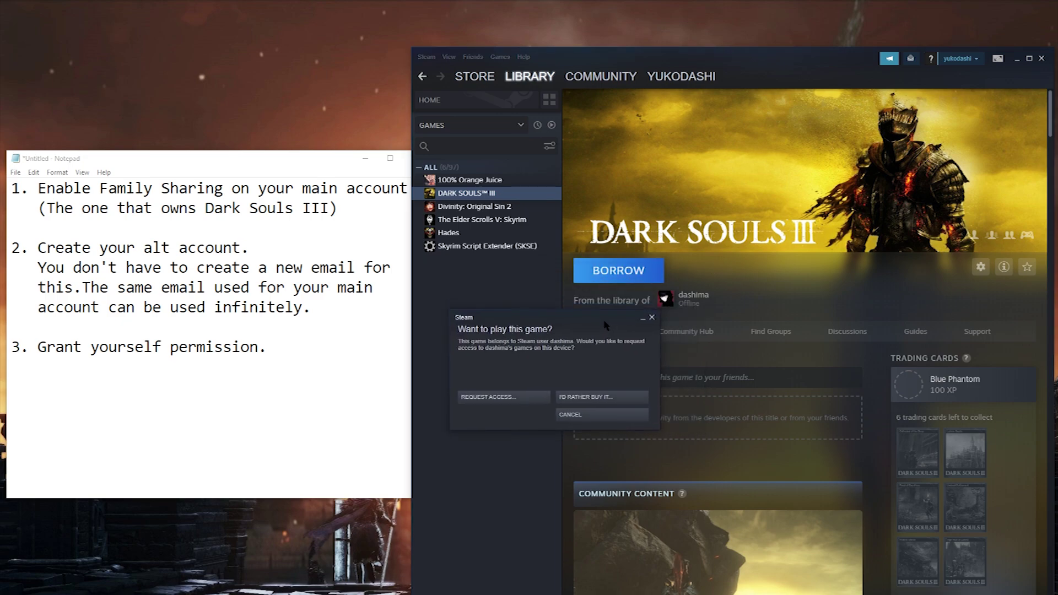
{"action": "left_click", "coordinate": [490, 397]}
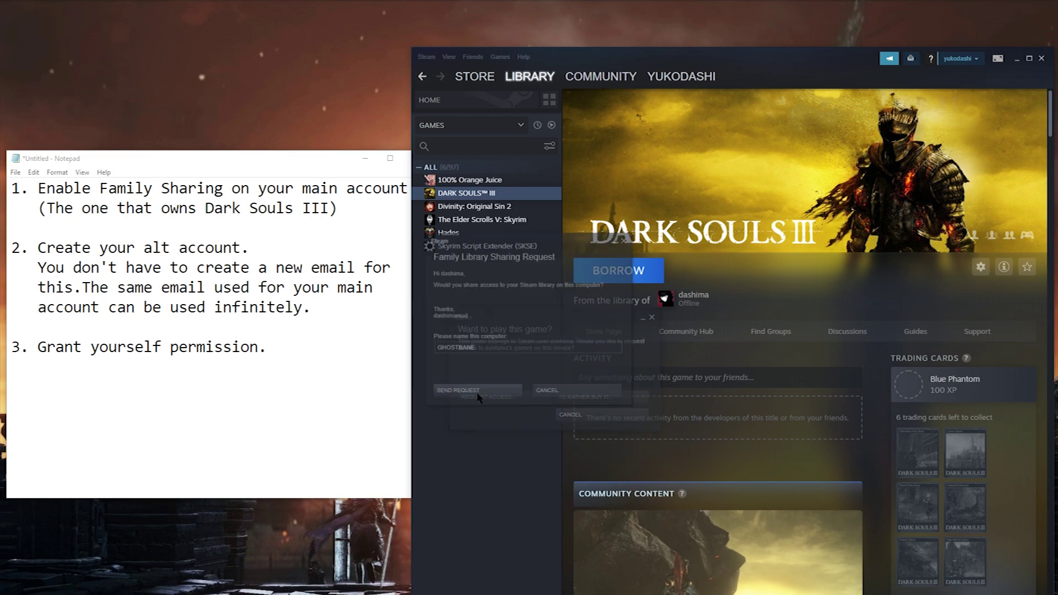
{"action": "left_click", "coordinate": [477, 392]}
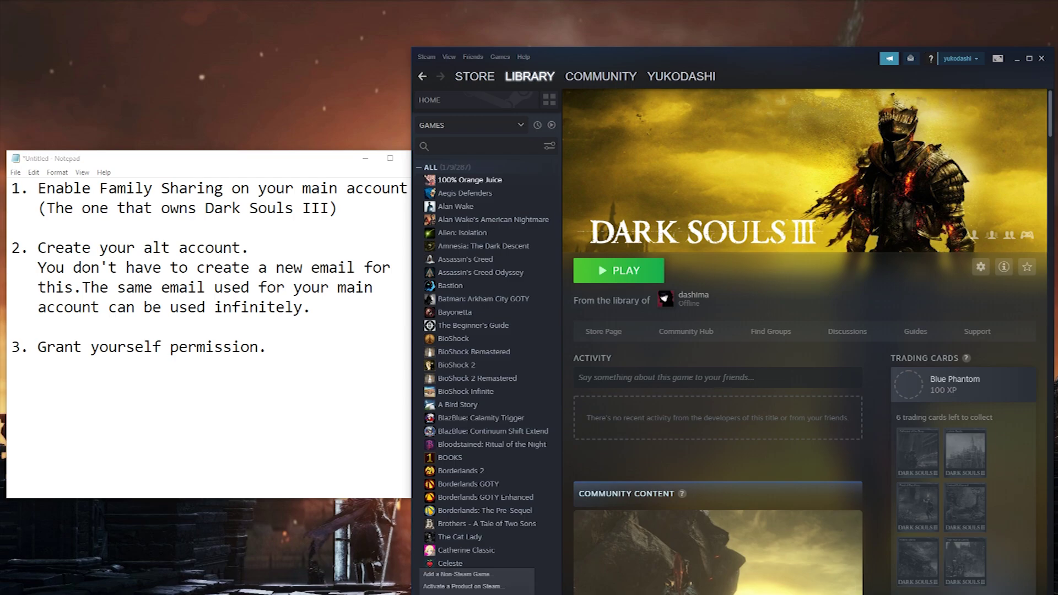
Add AshesLauncher to the alternate account's library as a non-Steam game and start the Dark Souls III Launcher.
{"action": "left_click", "coordinate": [457, 574]}
{"action": "left_click", "coordinate": [418, 251]}
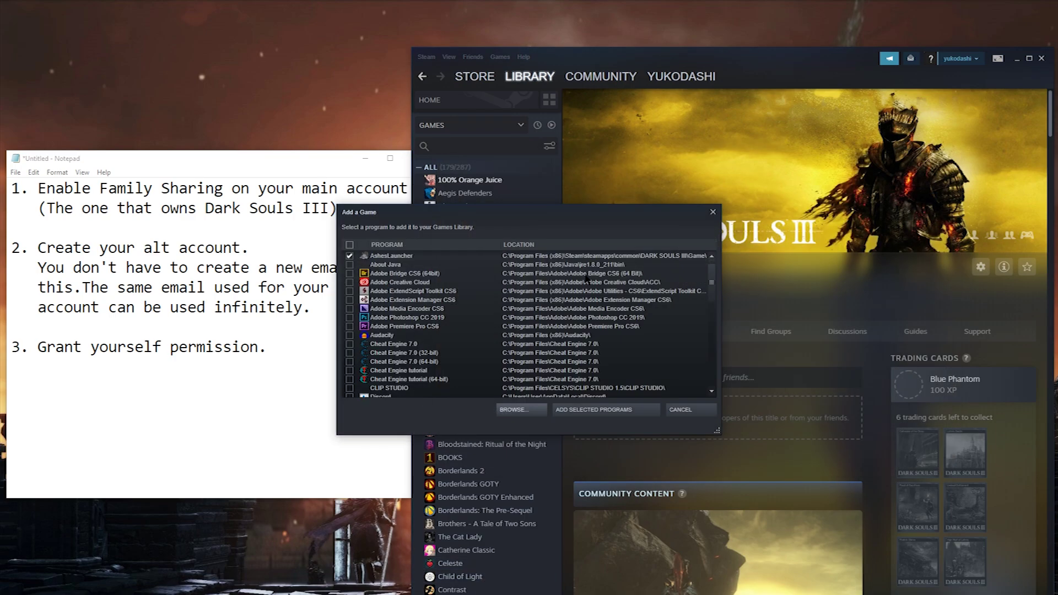
{"action": "left_click", "coordinate": [588, 409]}
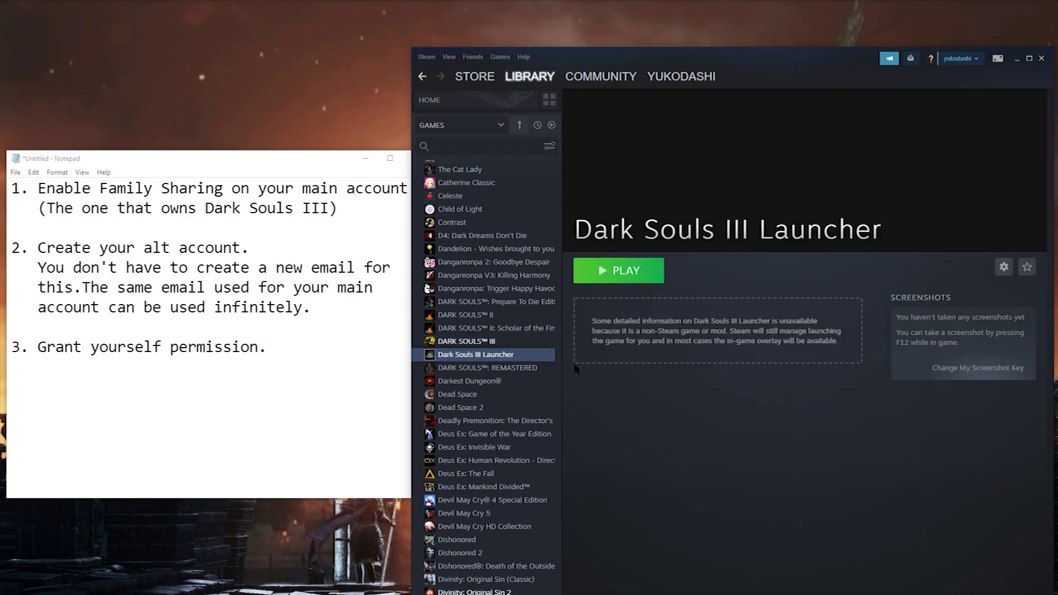
{"action": "left_click", "coordinate": [634, 270]}
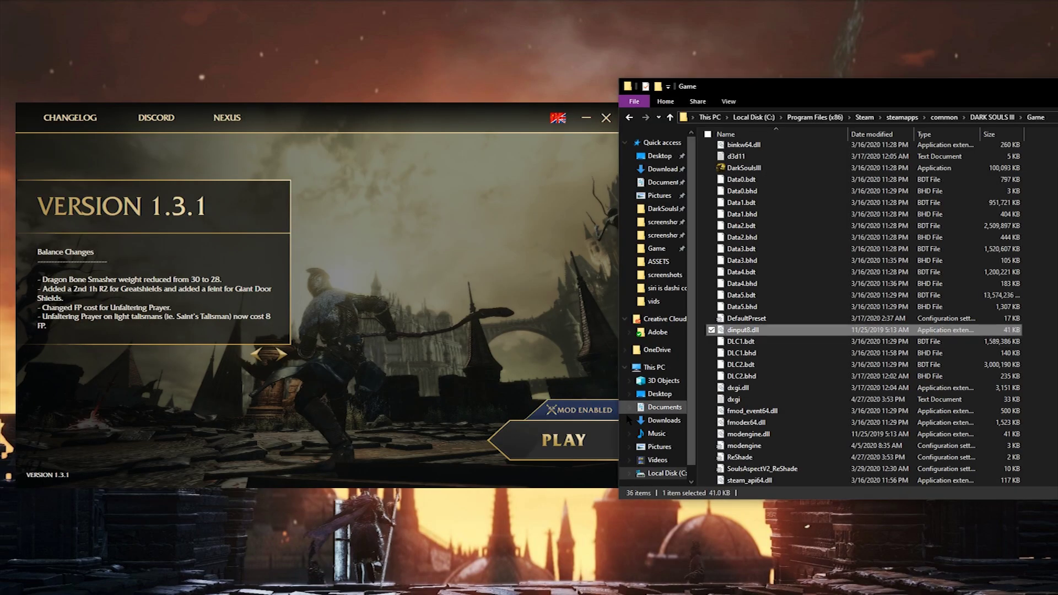
Disable and re-enable the mod in the launcher, and check dinput8.dll in the DARK SOULS III Game folder.
{"action": "left_click", "coordinate": [589, 413]}
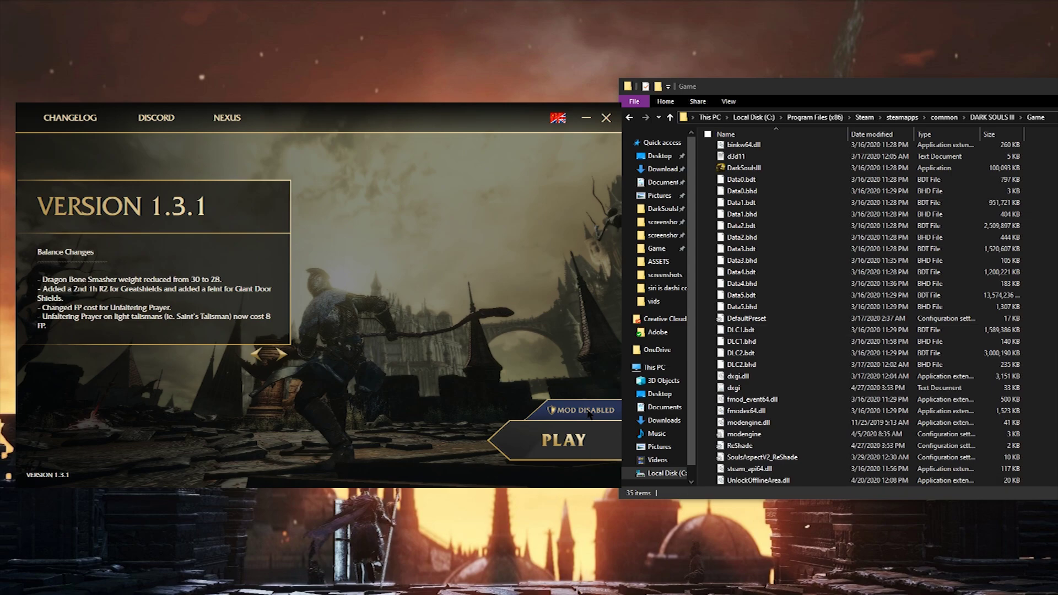
{"action": "left_click", "coordinate": [590, 413]}
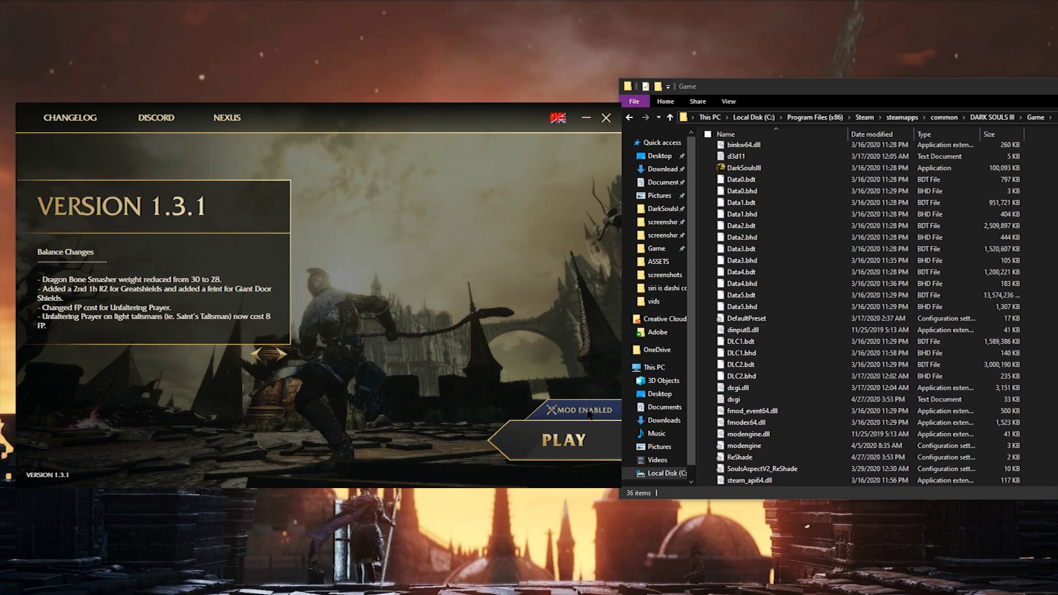
{"action": "left_click", "coordinate": [948, 330]}
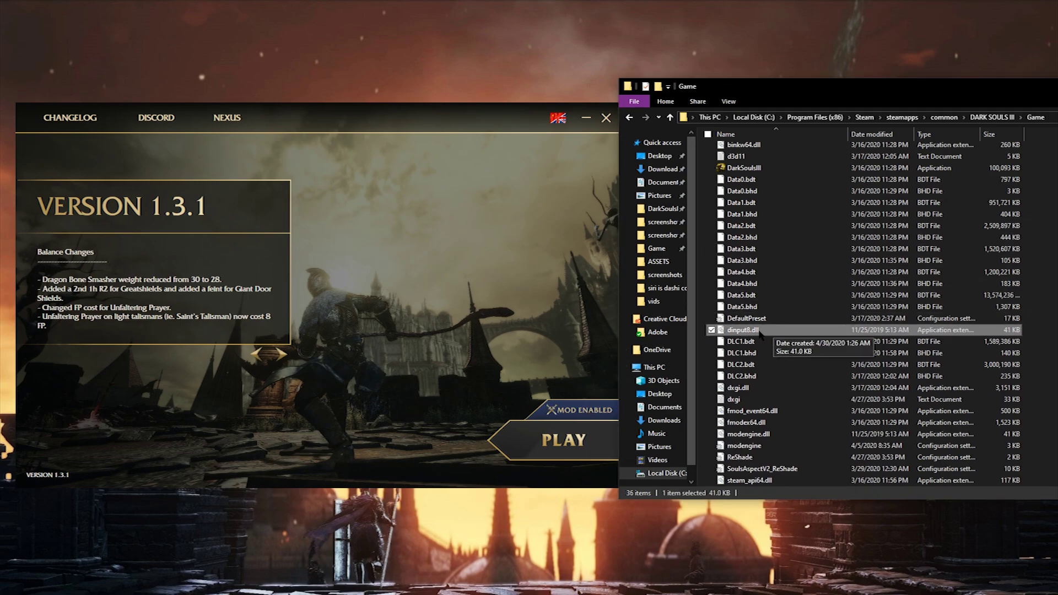